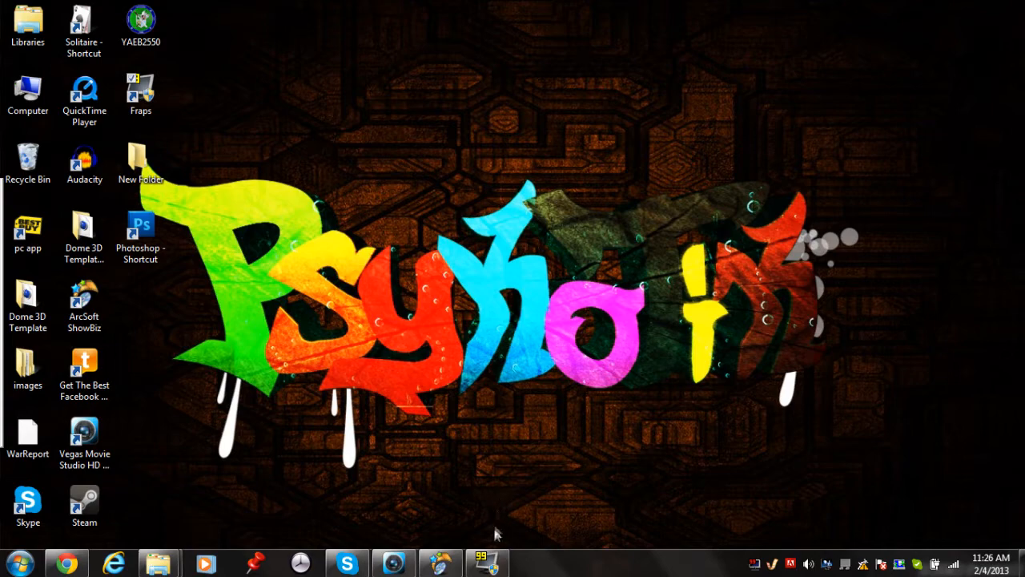
Switch to ArcSoft ShowBiz and view the project's storyboard in the editing workspace
left_click(439, 562)
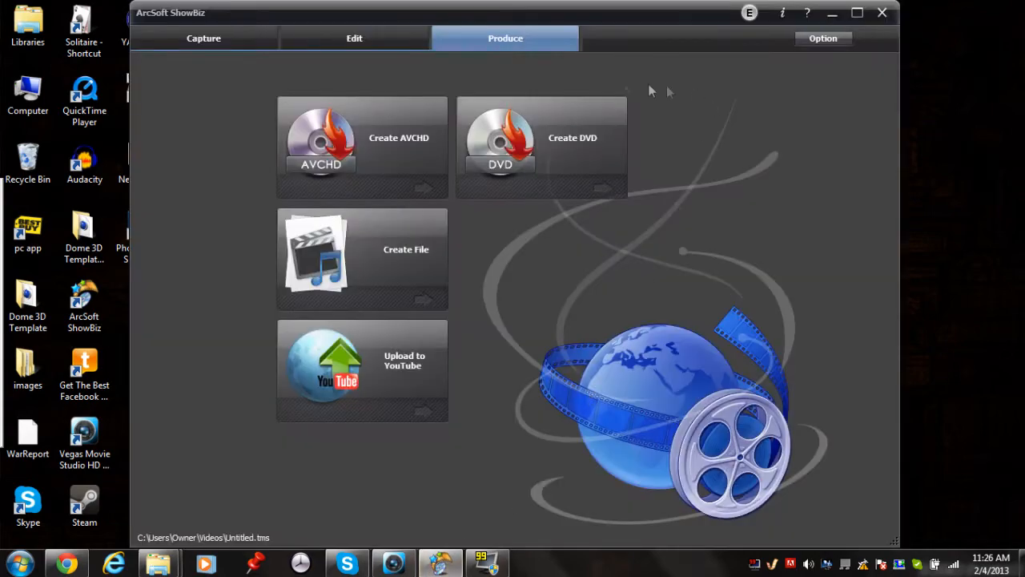
left_click(409, 38)
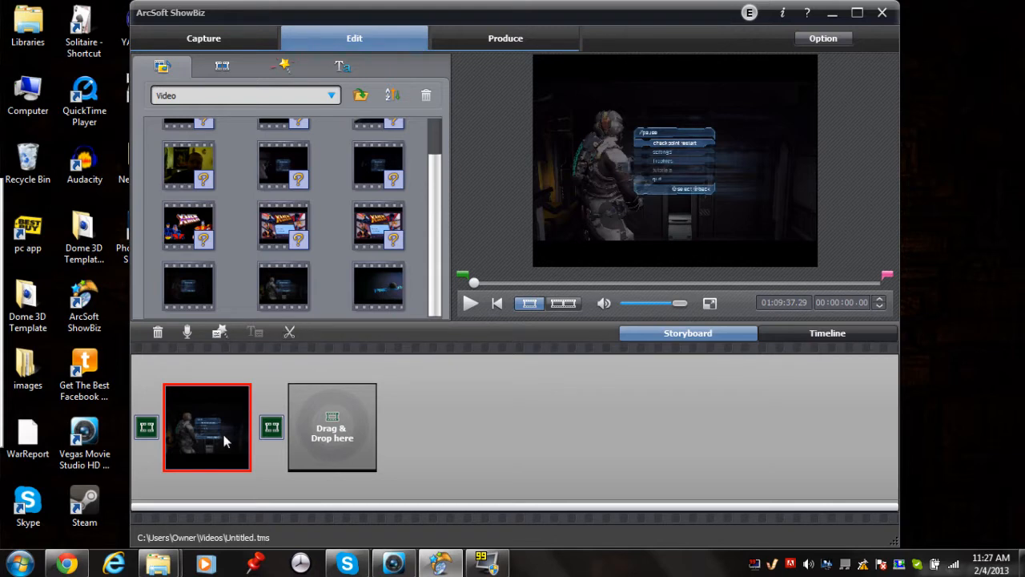
Try to export the project as a High Quality MPEG2 file, cancelling the export after it starts
left_click(500, 41)
left_click(396, 281)
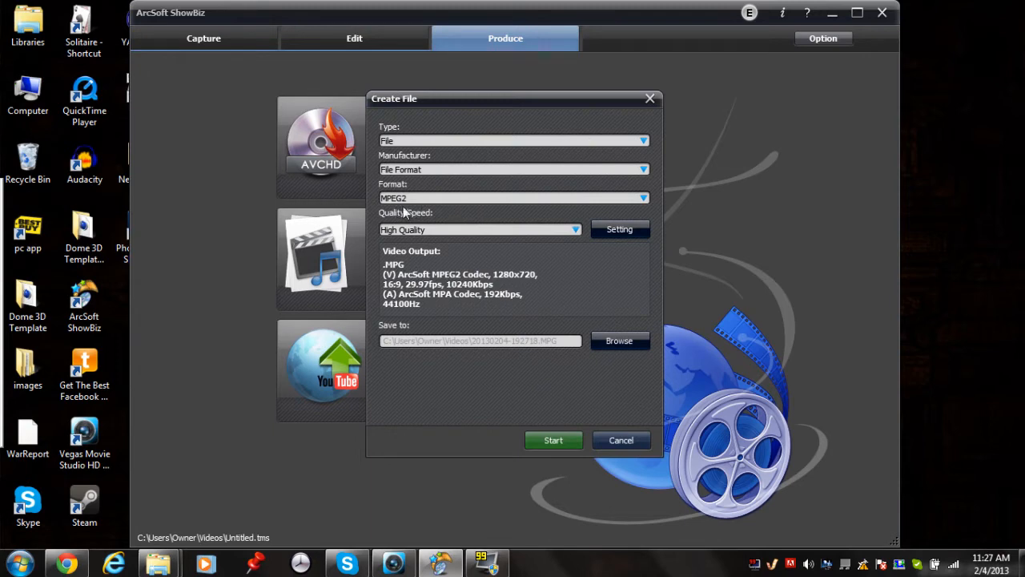
left_click(574, 231)
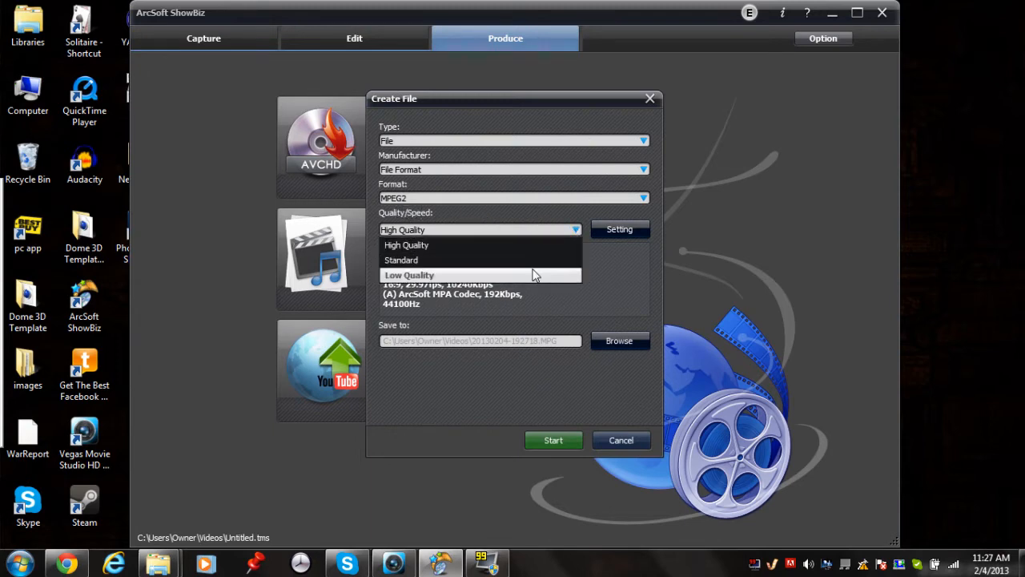
left_click(555, 241)
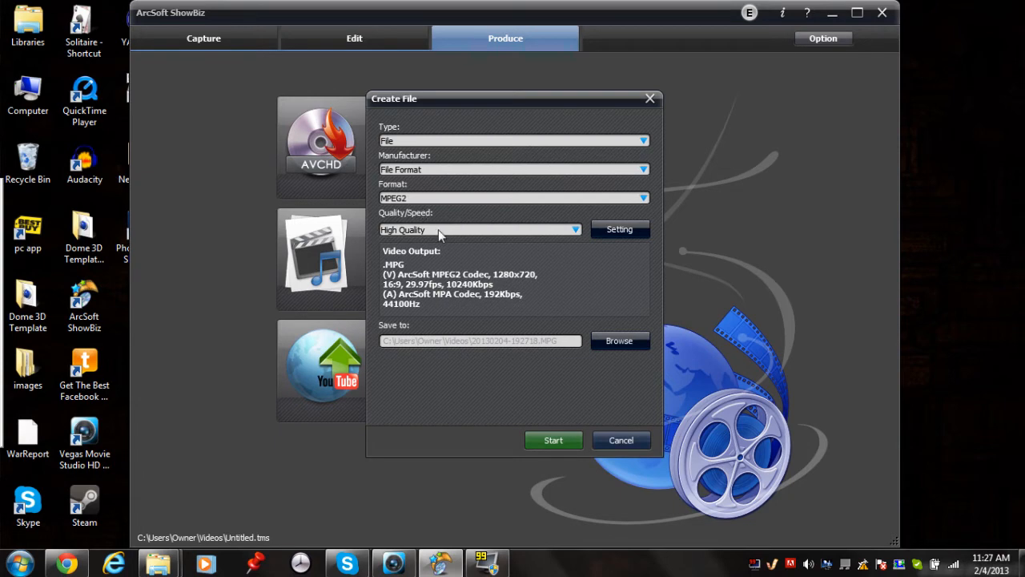
left_click(560, 439)
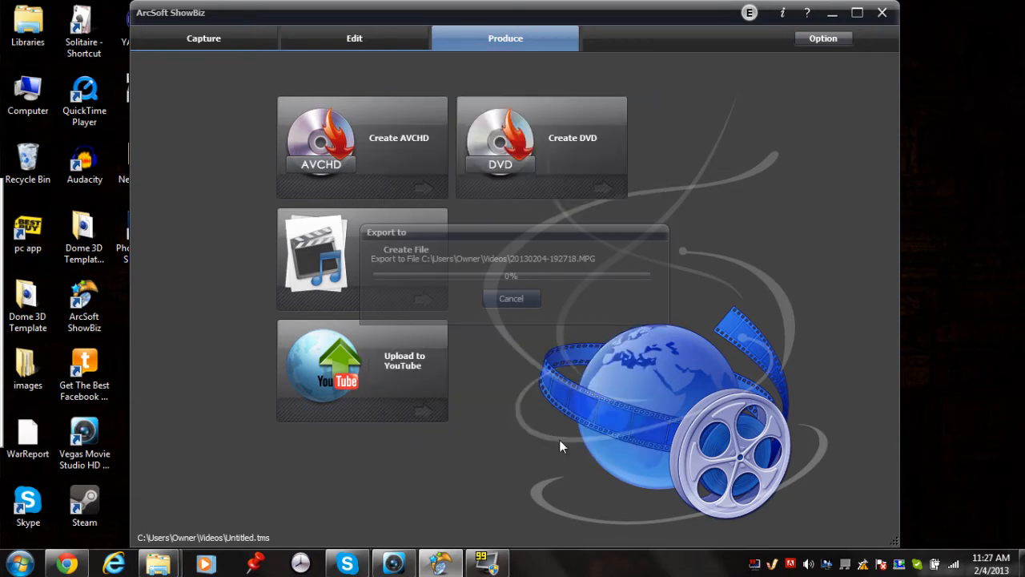
left_click(522, 300)
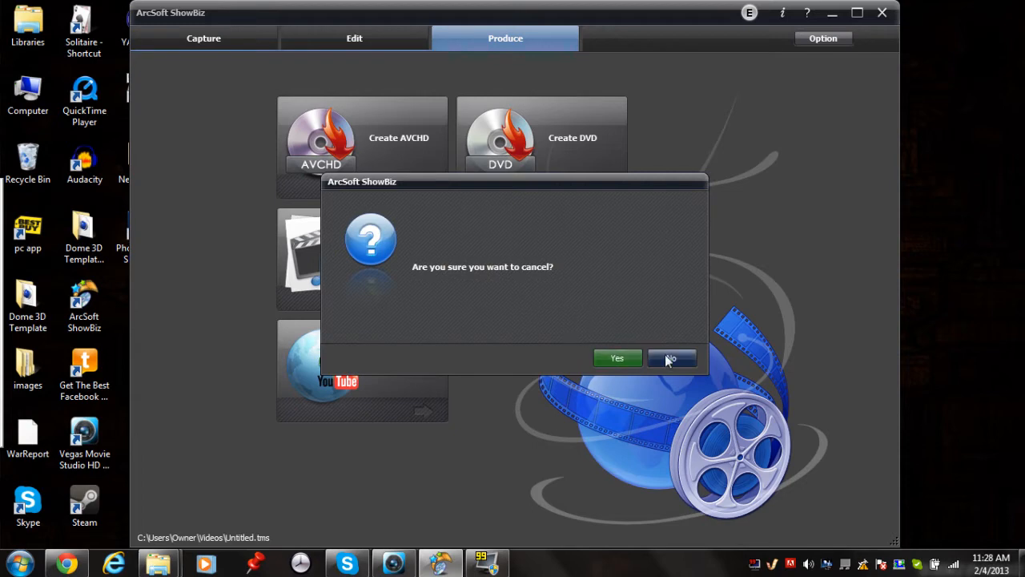
left_click(638, 359)
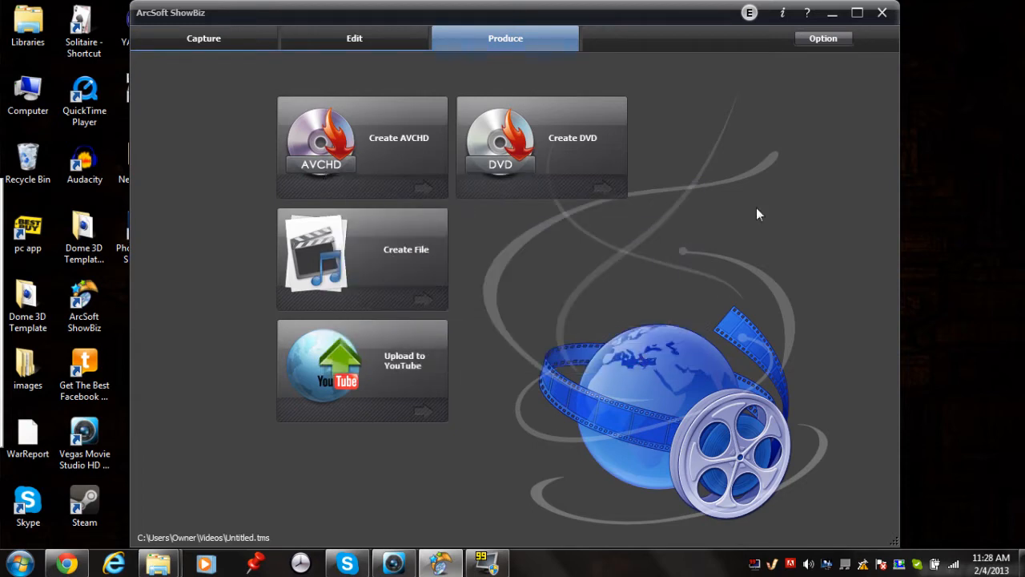
Close ArcSoft ShowBiz without saving the current project
left_click(881, 13)
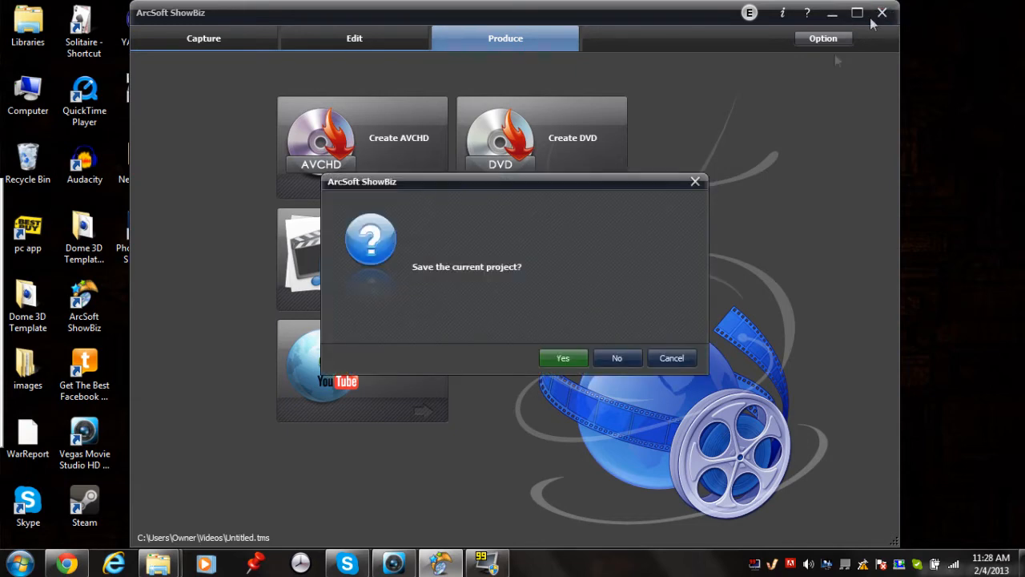
left_click(622, 360)
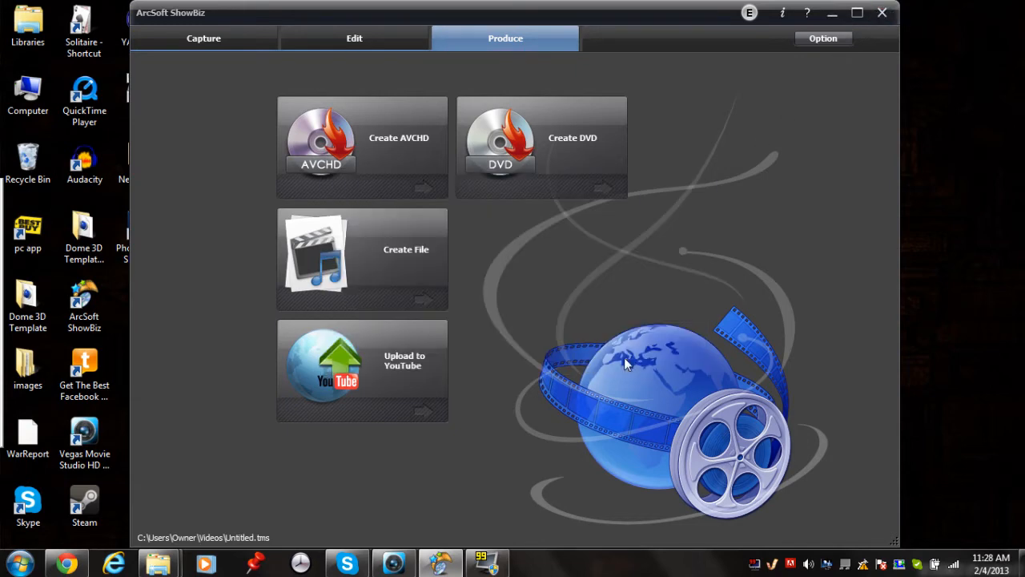
left_click(882, 11)
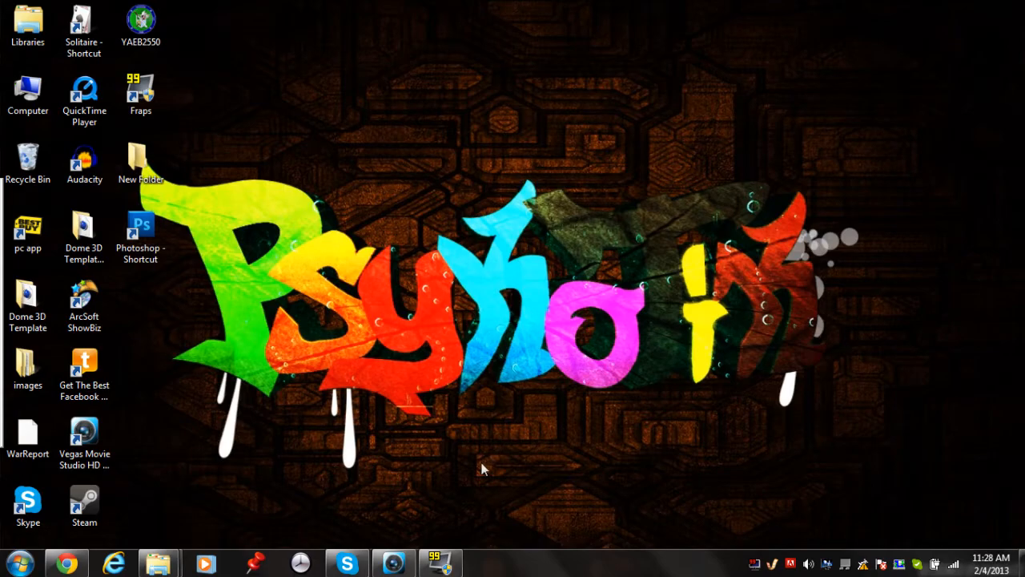
Switch to Vegas Movie Studio and place "Dead Space 2 before boss" from the deadspace 2 folder at the start of the Video track
left_click(398, 561)
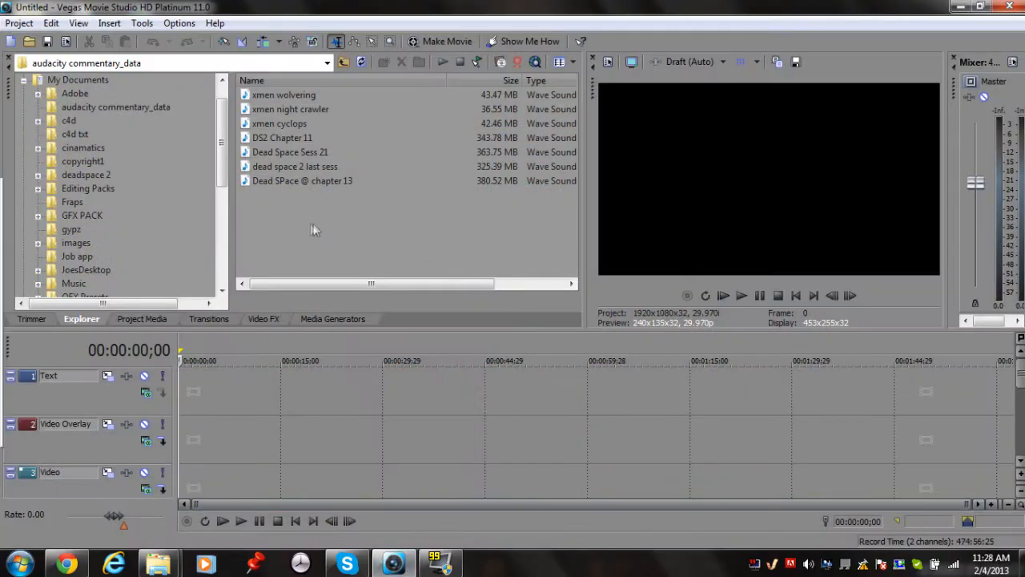
left_click(88, 174)
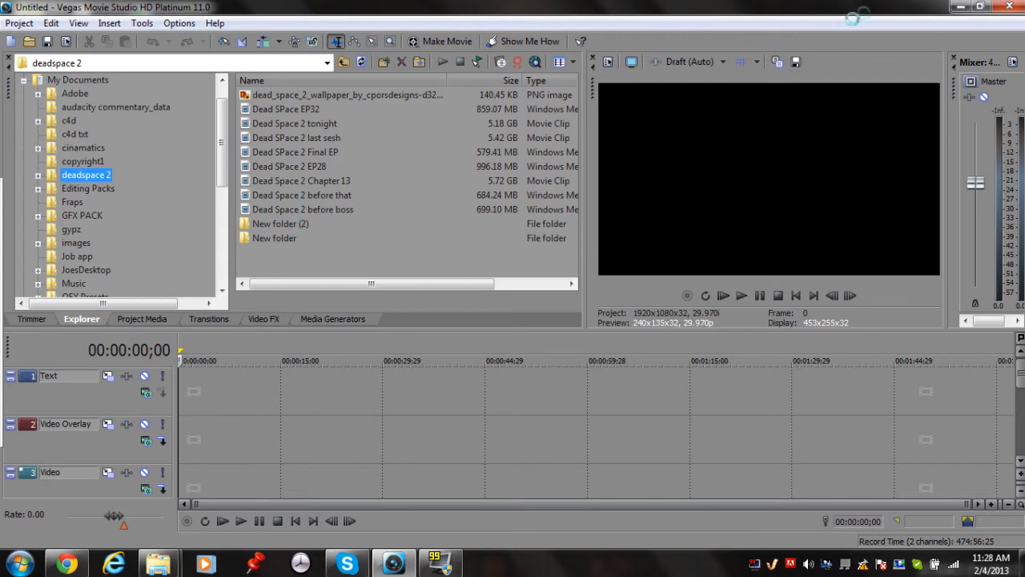
left_click(302, 209)
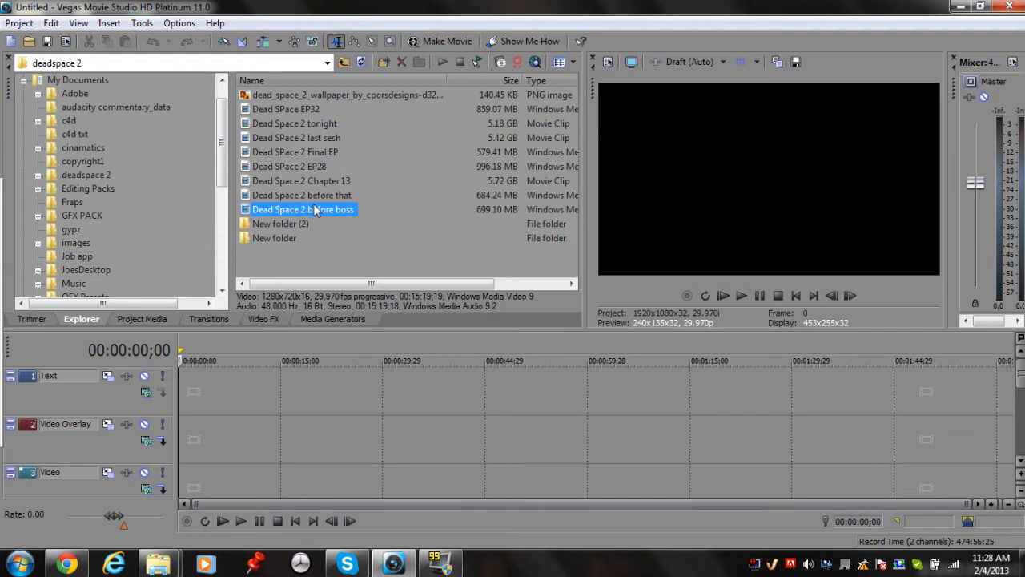
left_click_drag(318, 212, 198, 493)
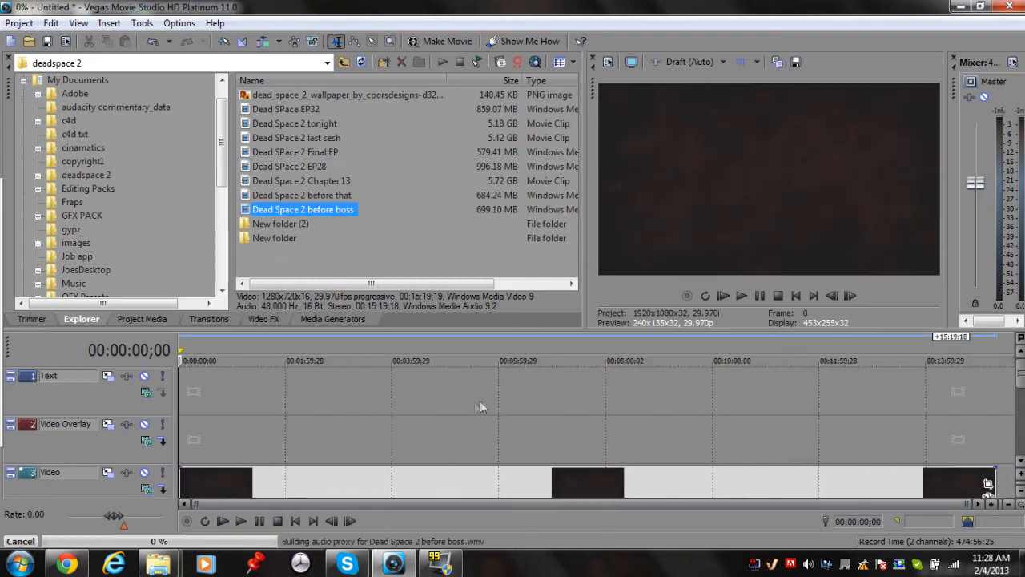
Delete the empty Text and Video Overlay tracks from the timeline
right_click(126, 400)
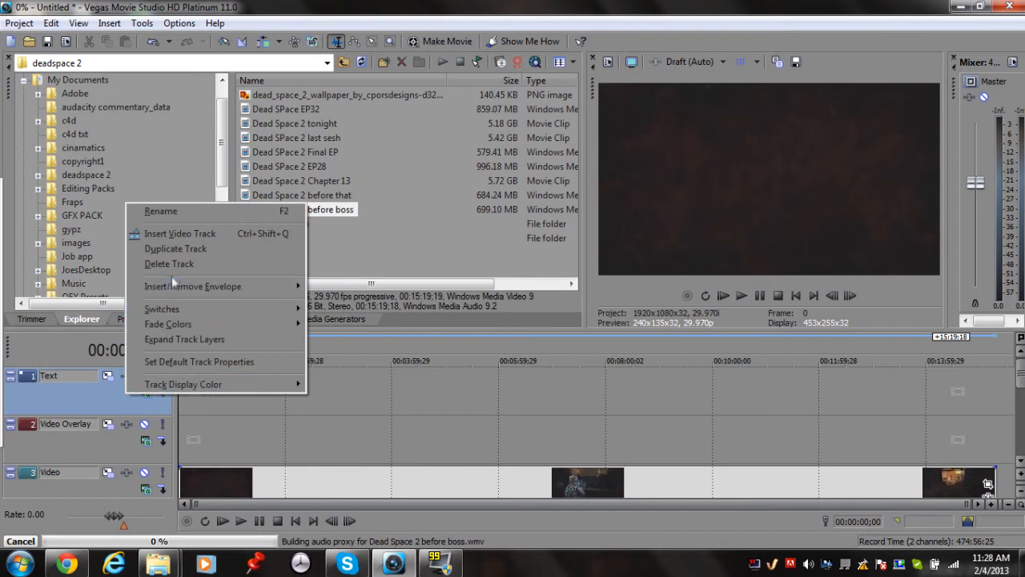
left_click(241, 265)
right_click(114, 392)
left_click(176, 261)
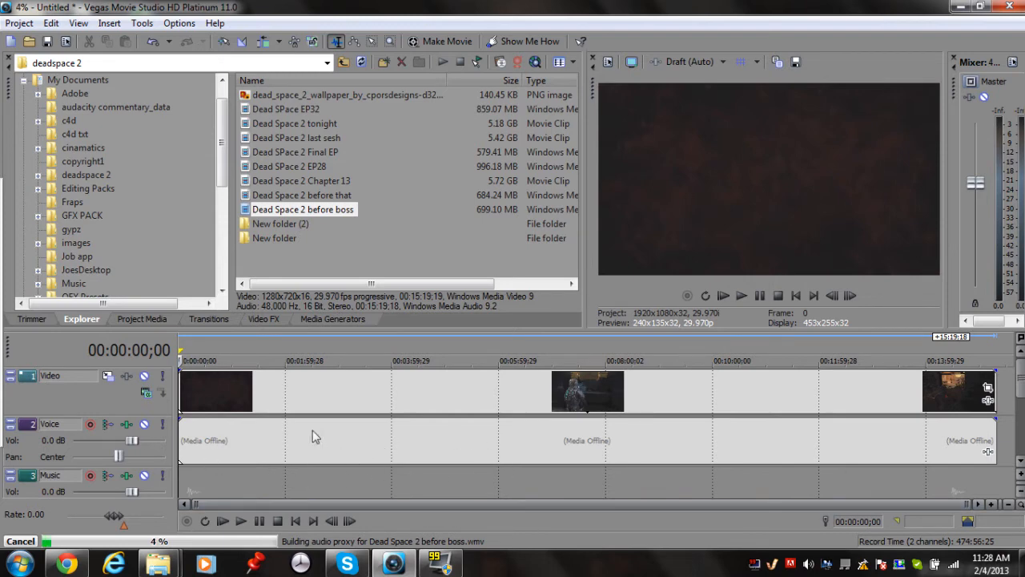
Move the clip's audio from the Voice track down to the Music track, keeping it aligned with the video
left_click(232, 390)
left_click(302, 397)
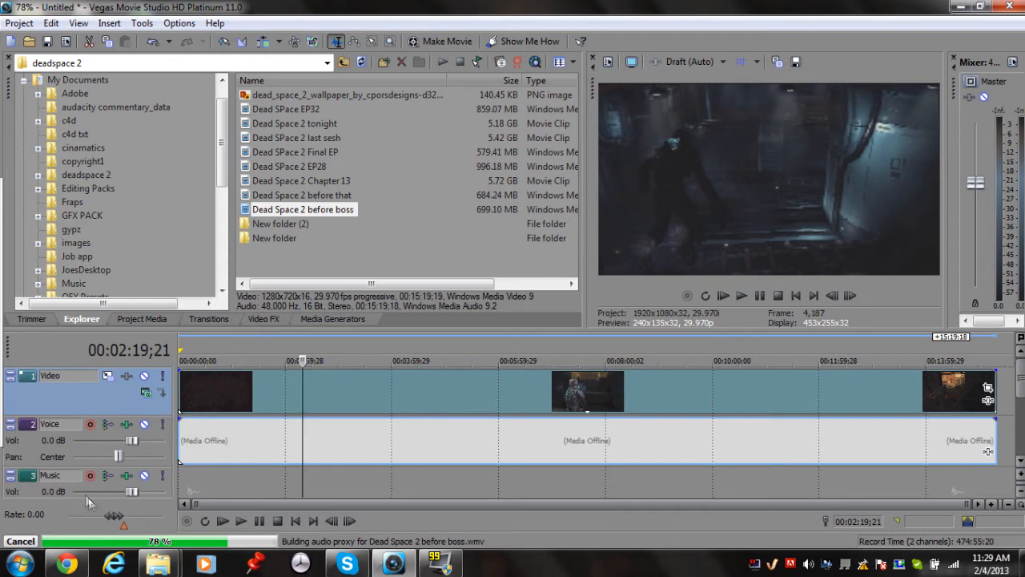
left_click(238, 445)
left_click_drag(229, 484, 229, 485)
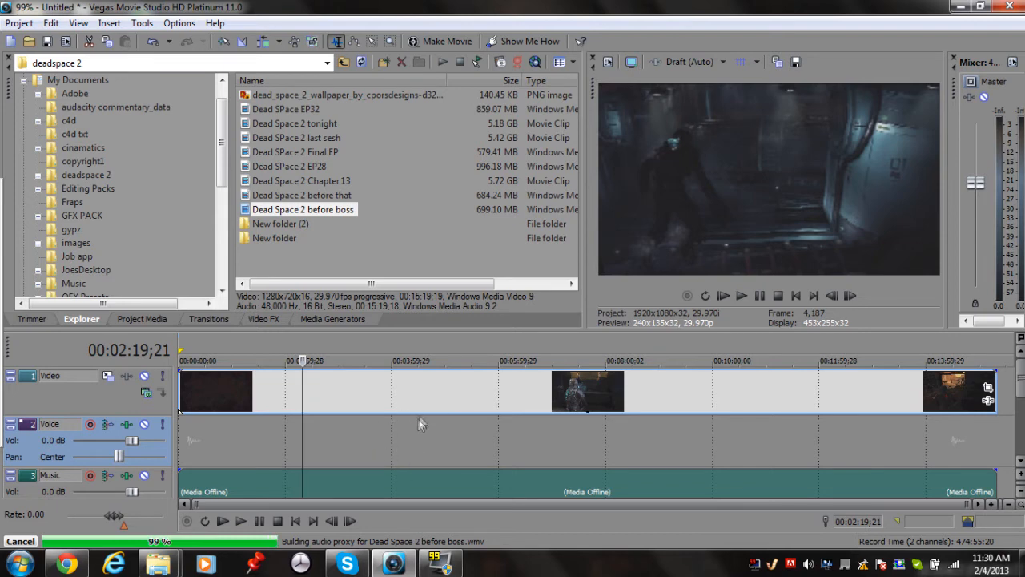
Preview frames at several points along the video clip, ending with the playhead at 00:05:22;18
left_click(432, 395)
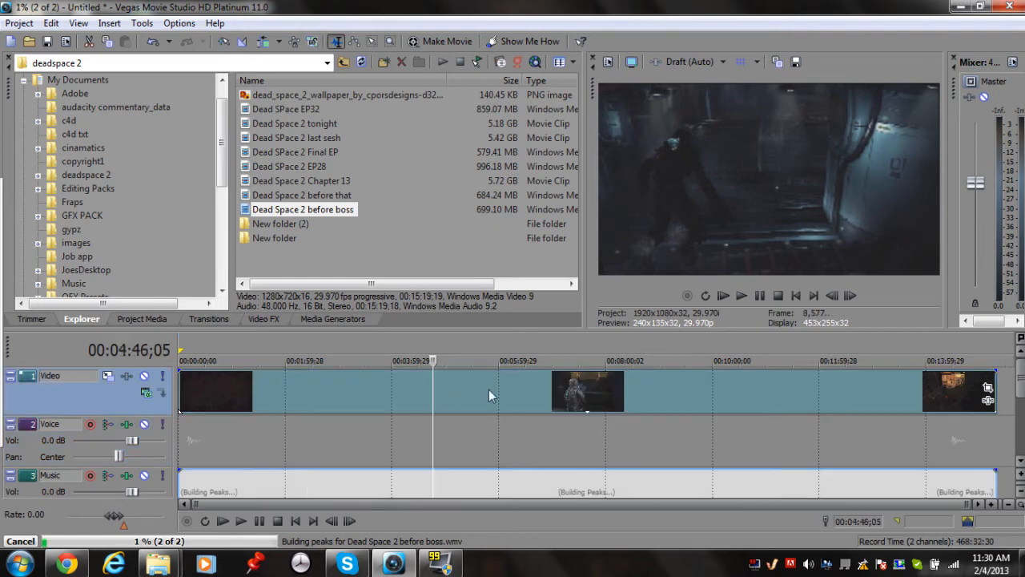
left_click(534, 378)
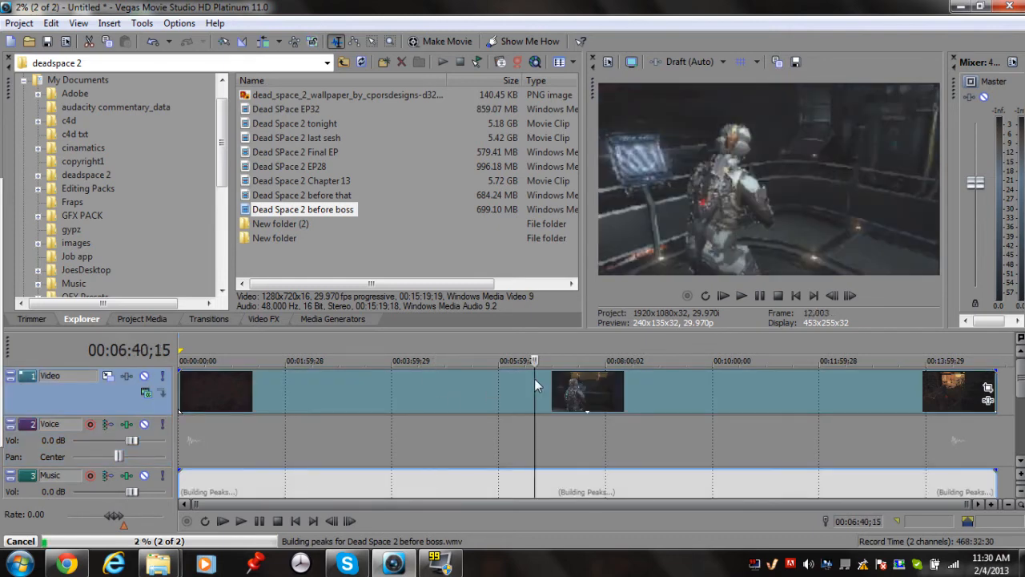
left_click(583, 396)
left_click(465, 396)
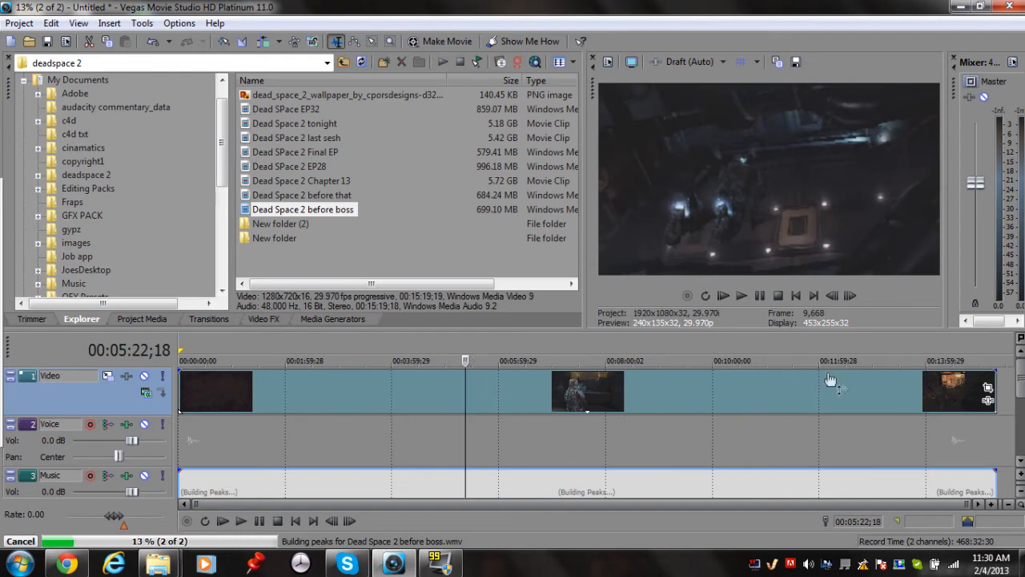
Set the project's frame rate to 59.940 (Double NTSC) and apply the project properties
left_click(607, 63)
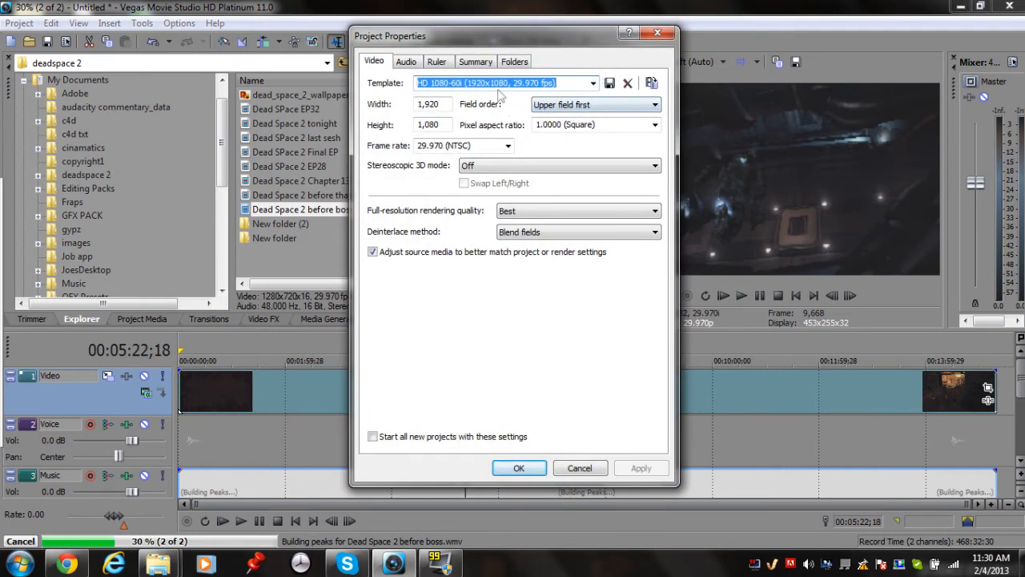
left_click(508, 146)
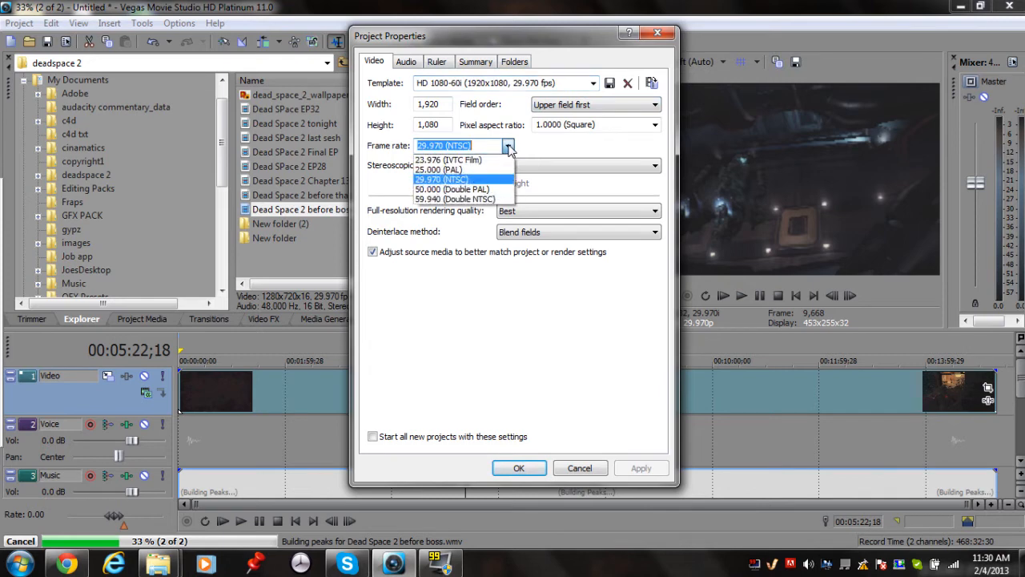
left_click(488, 199)
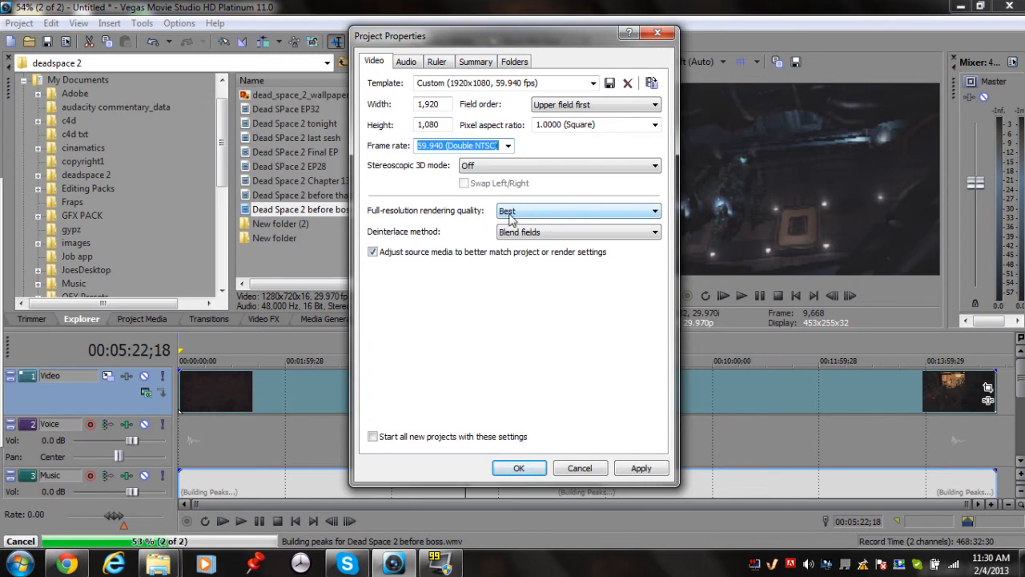
left_click(643, 470)
left_click(525, 470)
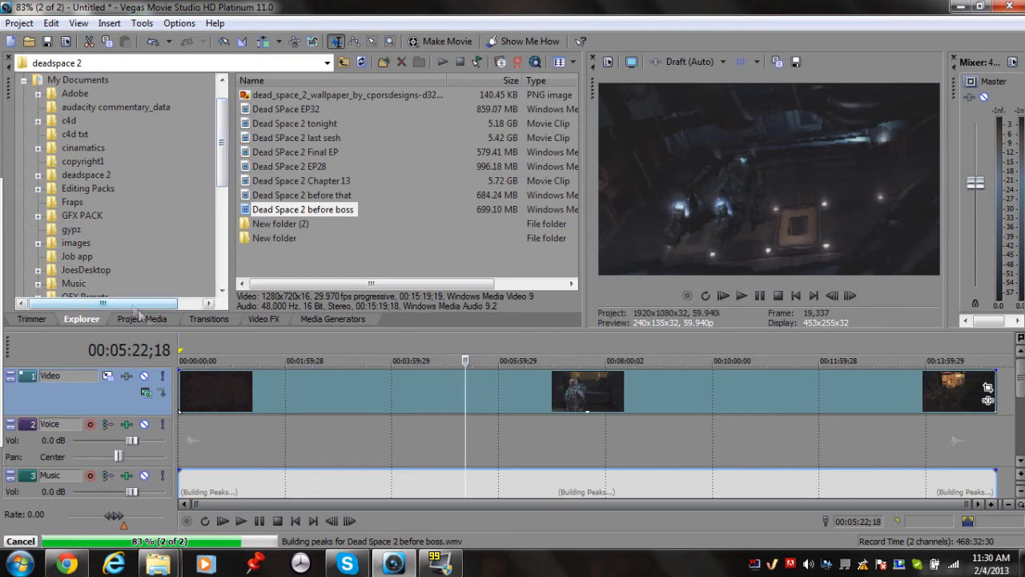
Apply the Sharpen video effect with the Reset to None preset to the clip on the Video track
left_click(264, 319)
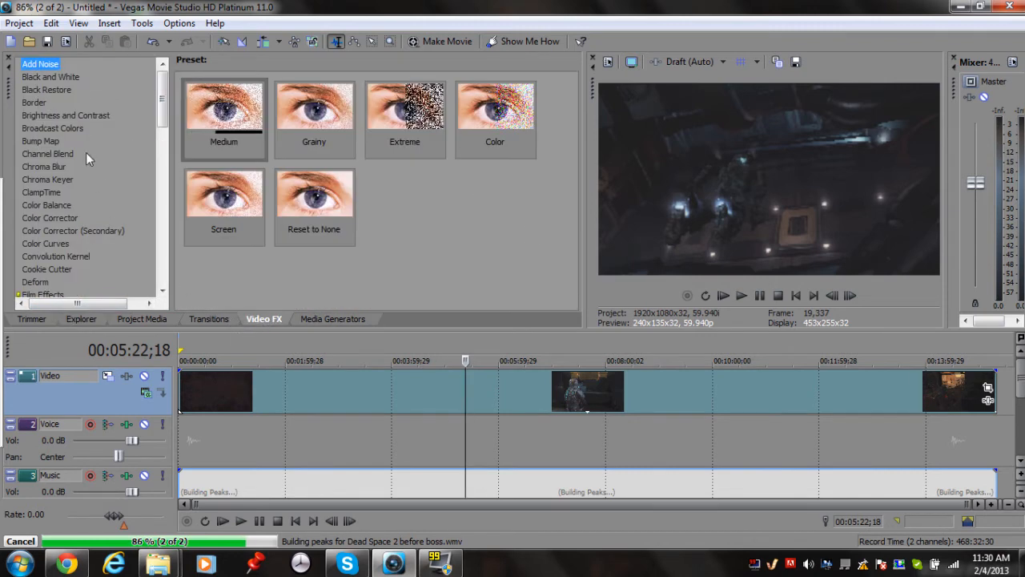
scroll(107, 197, "down", 8)
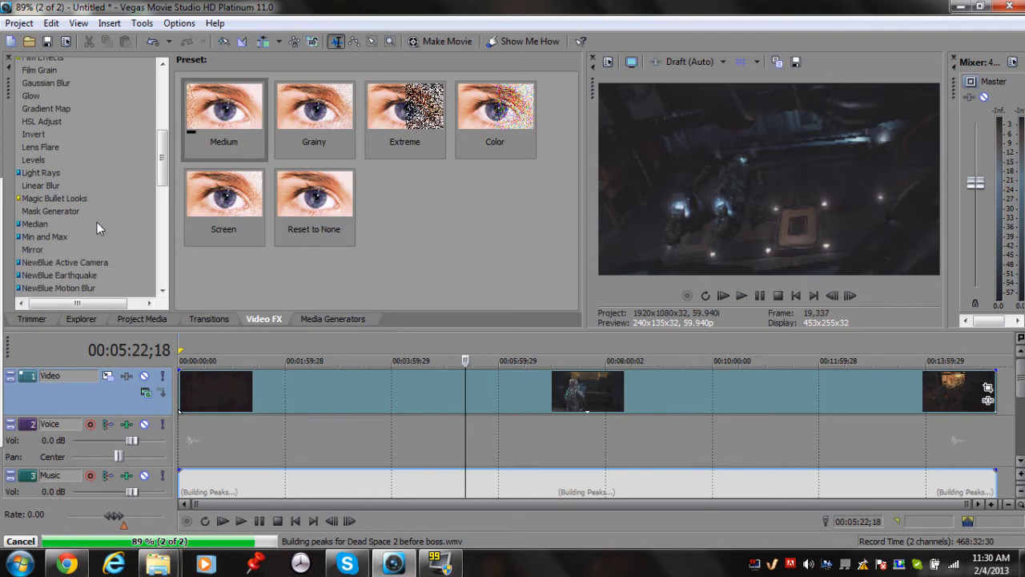
scroll(94, 225, "down", 8)
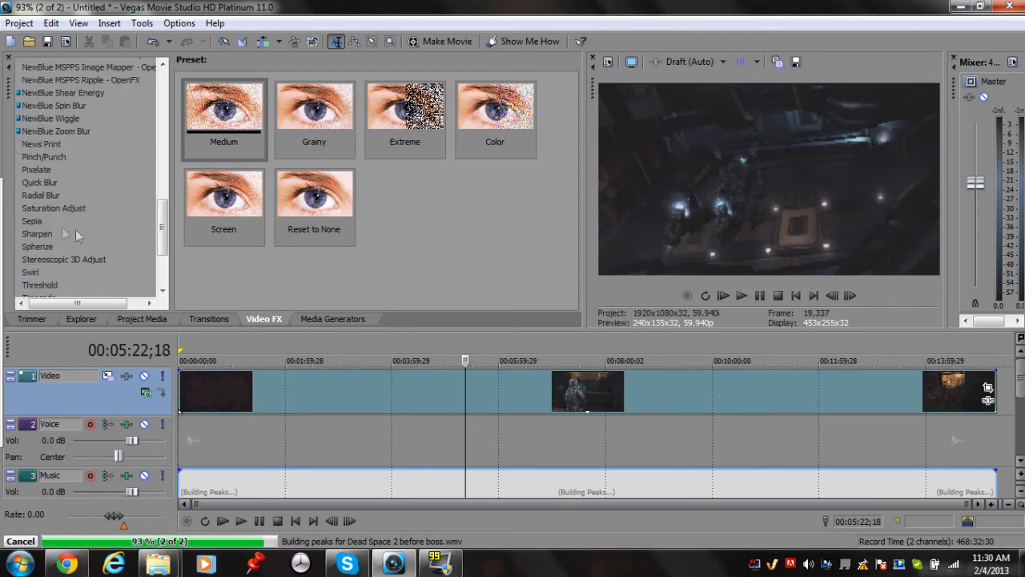
left_click(35, 233)
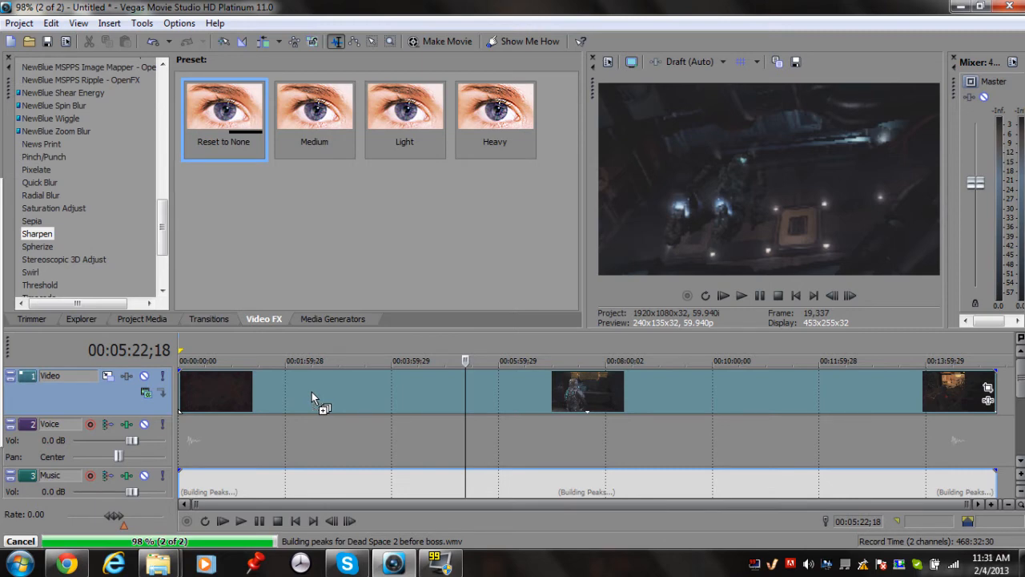
left_click_drag(311, 391, 312, 391)
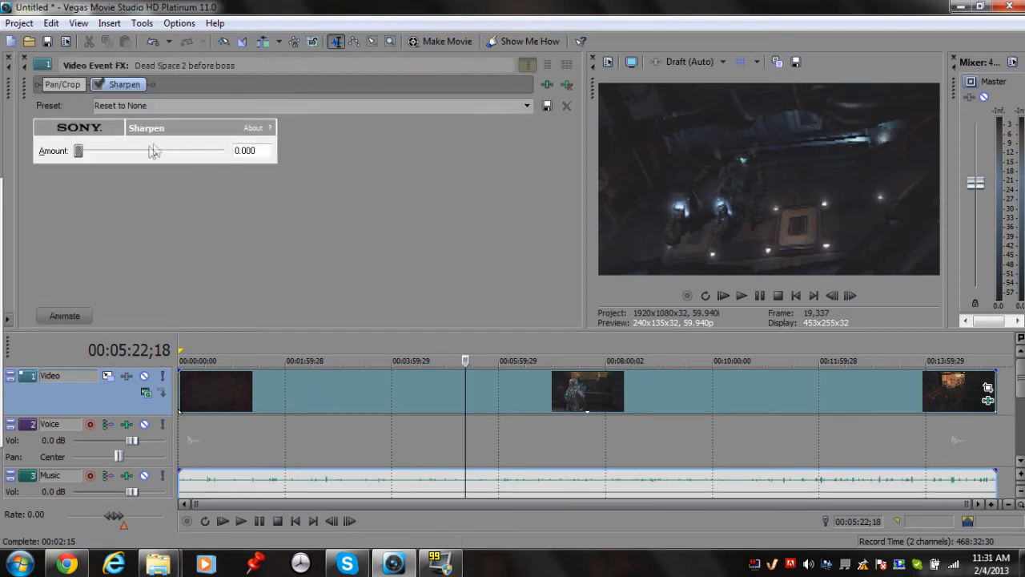
Try Sharpen amounts of 0.474 and 1.000 on the clip, returning the amount to 0.000 after each
left_click_drag(78, 156, 147, 155)
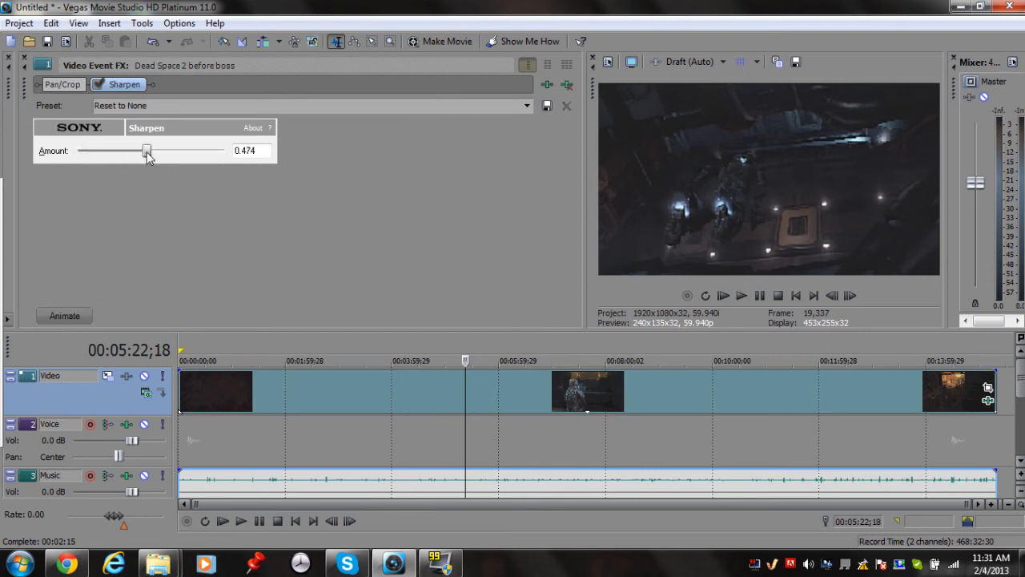
left_click_drag(148, 155, 1, 164)
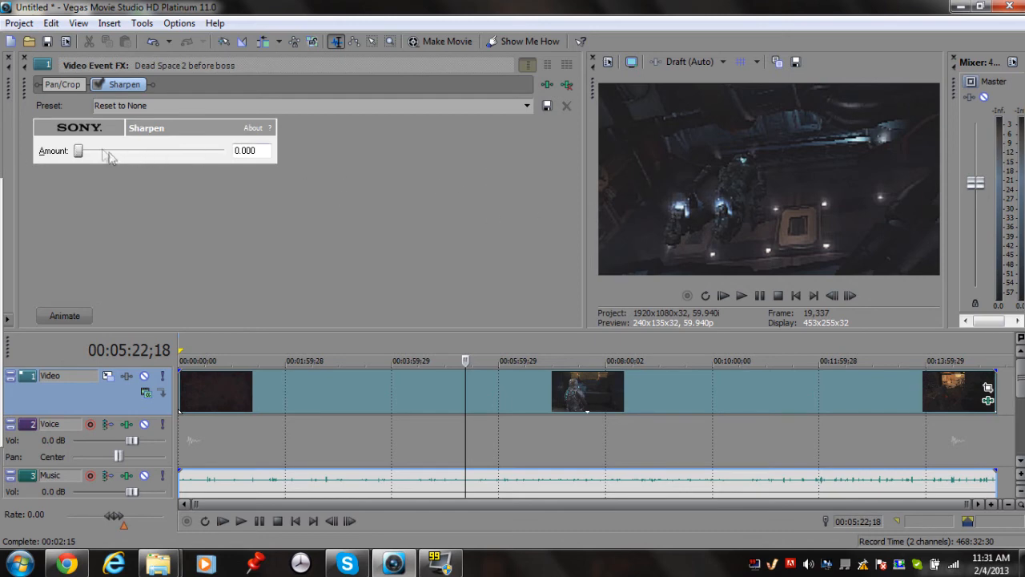
left_click_drag(79, 150, 278, 134)
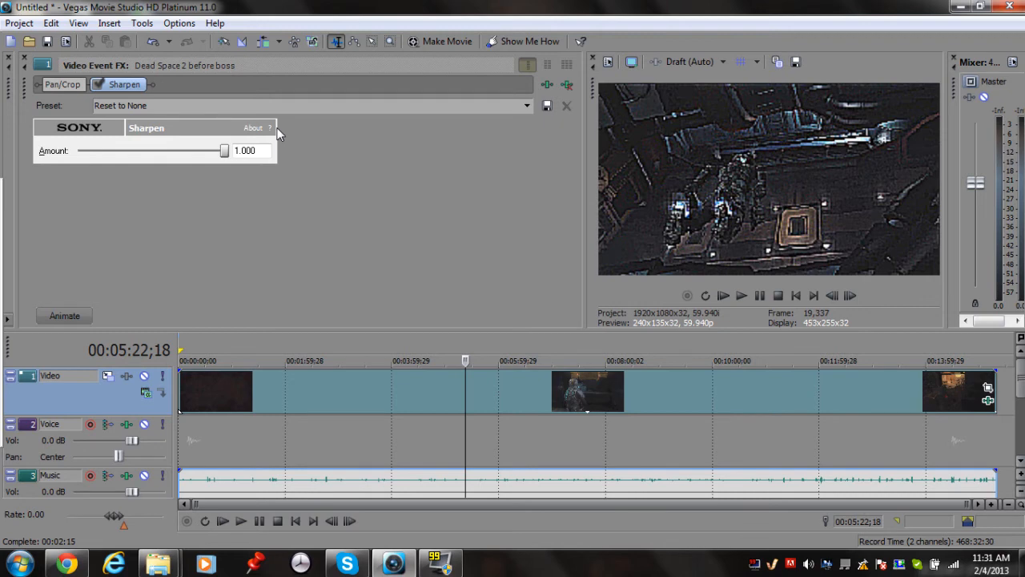
left_click_drag(278, 134, 50, 157)
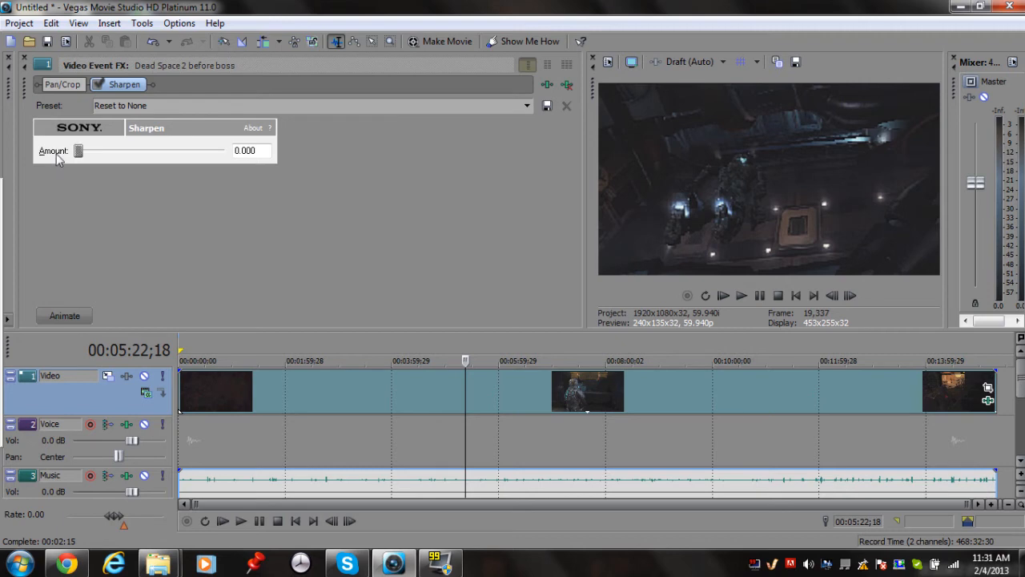
Close the clip's effect settings, open the Render As dialog and name the output file "Test render"
left_click(25, 58)
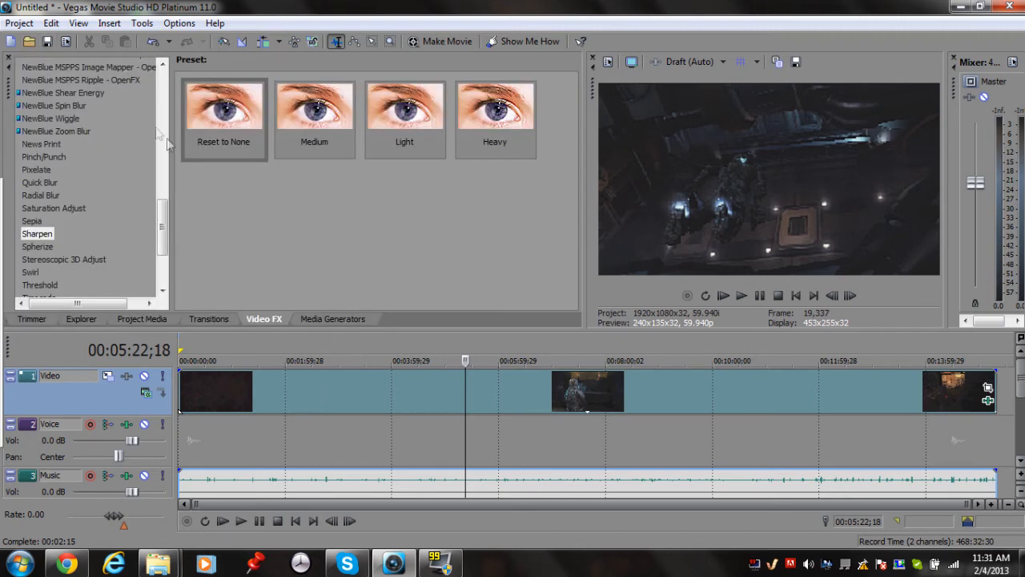
left_click(17, 23)
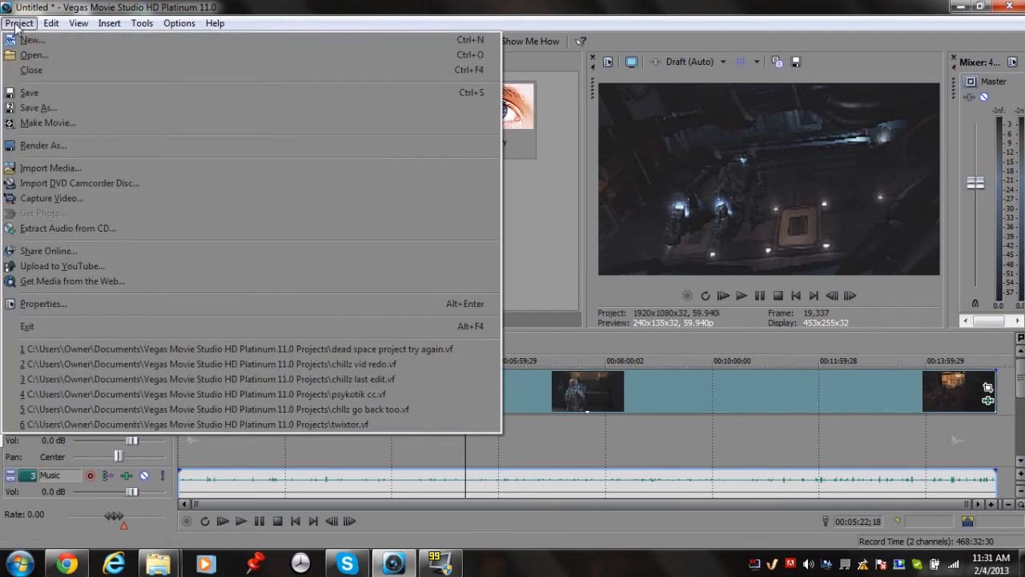
left_click(46, 146)
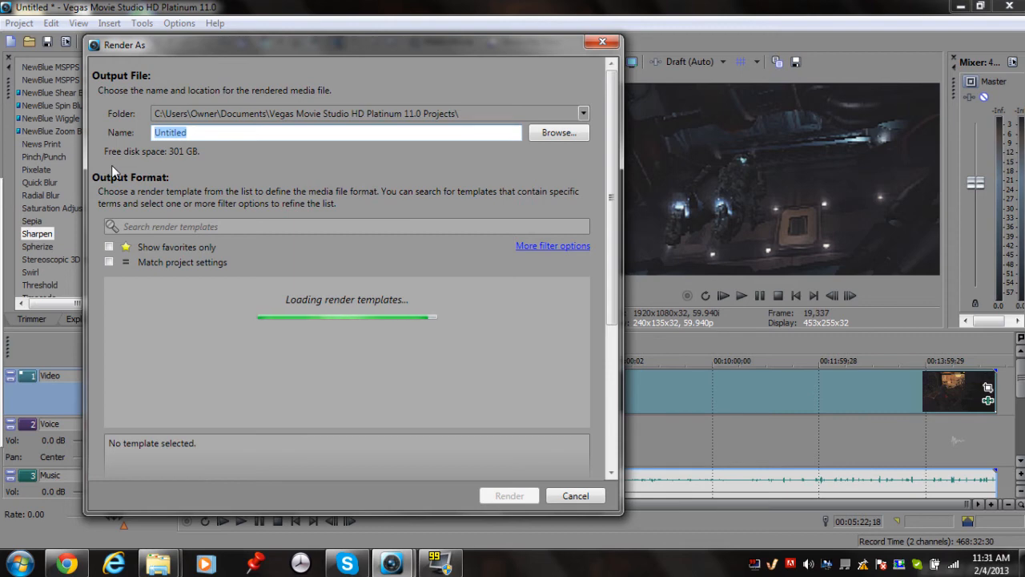
type("Test")
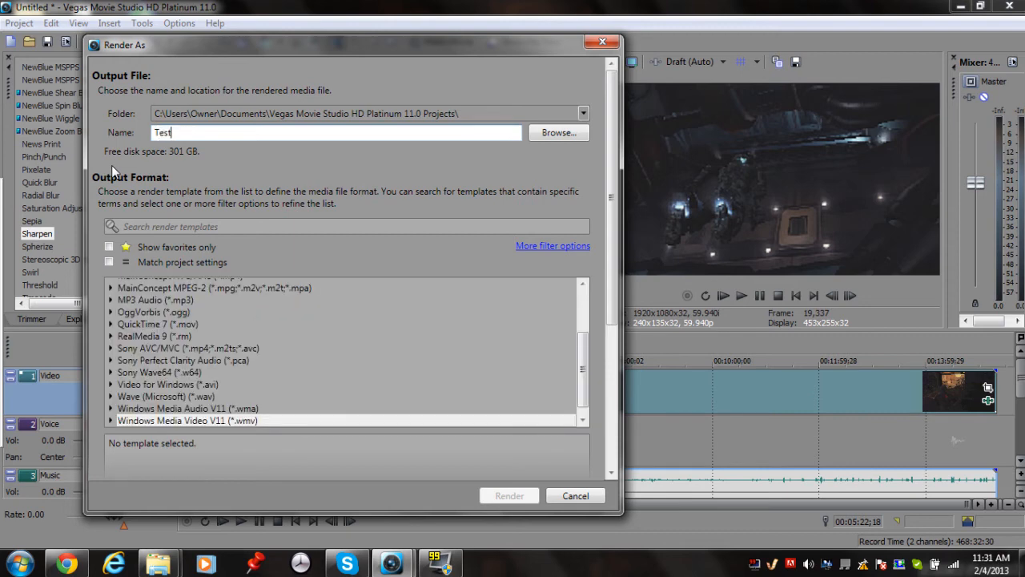
type(" render")
Choose the 6 Mbps HD 720-30p Video template of the Windows Media Video V11 format for the render
left_click(204, 423)
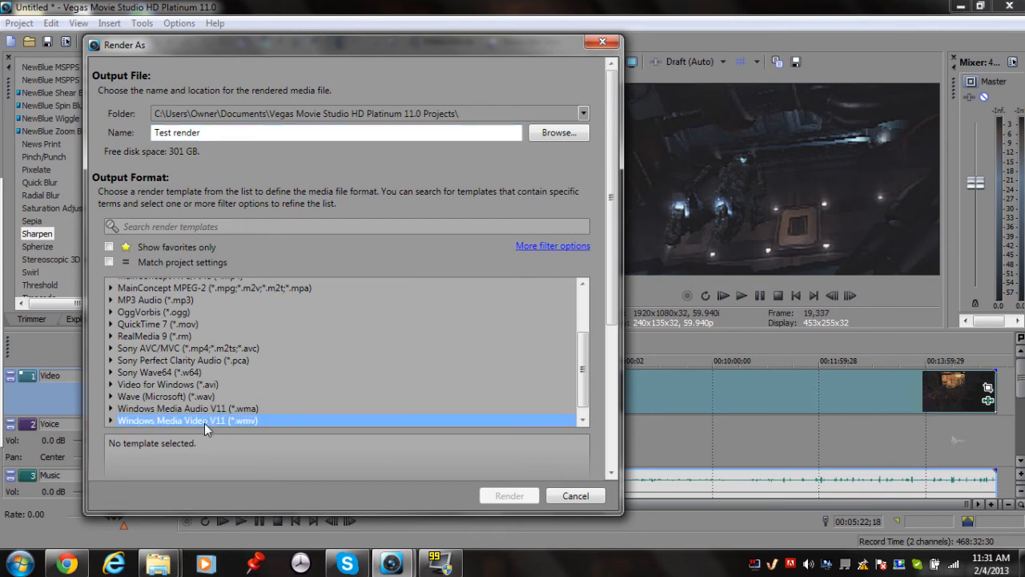
scroll(205, 421, "down", 1)
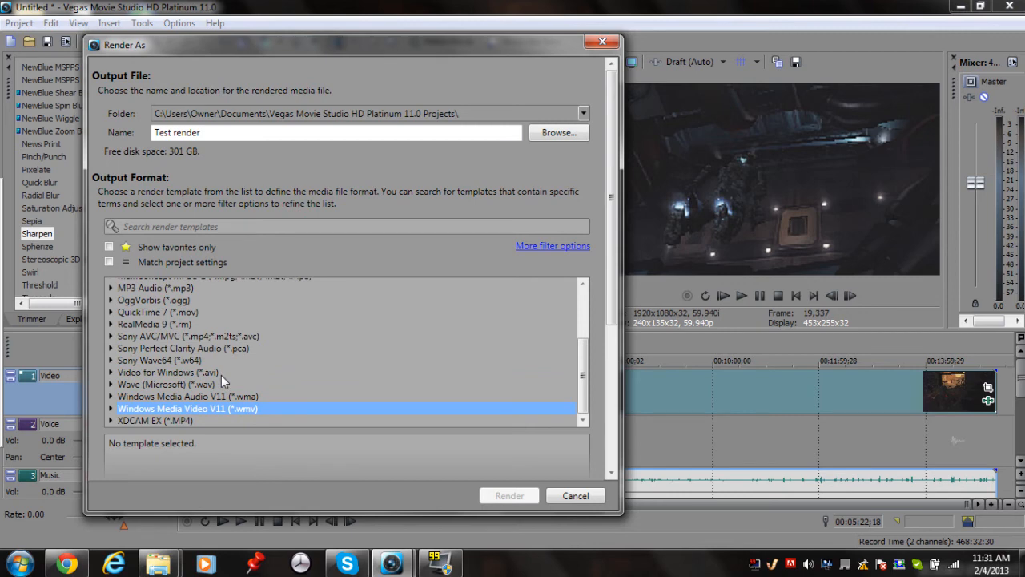
double_click(183, 408)
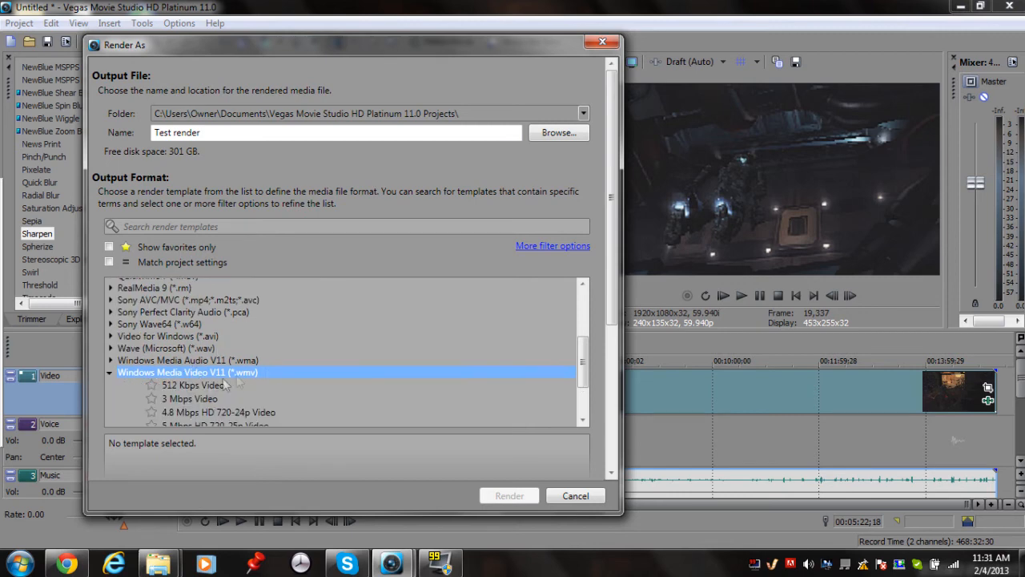
scroll(271, 362, "down", 2)
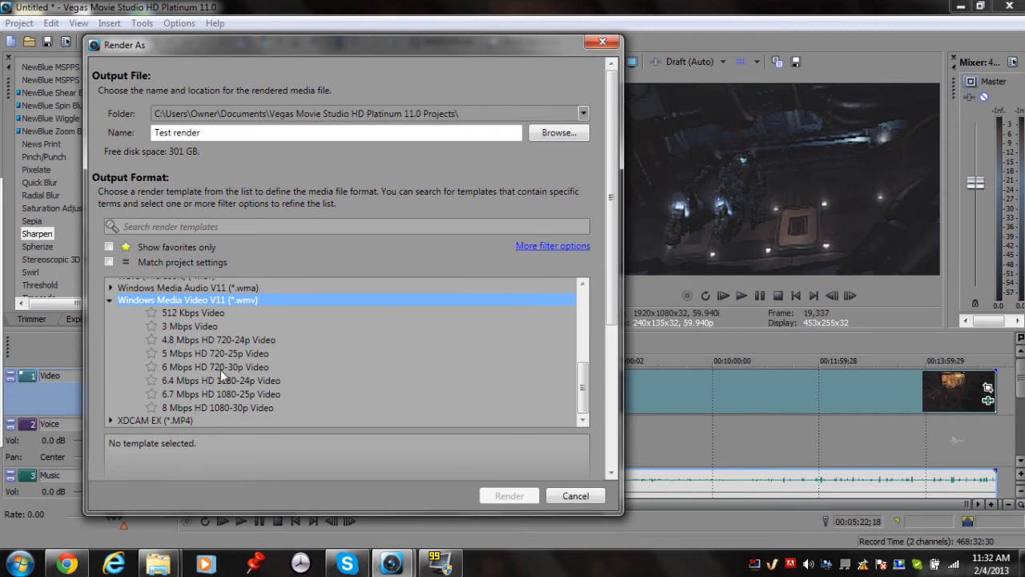
left_click(249, 367)
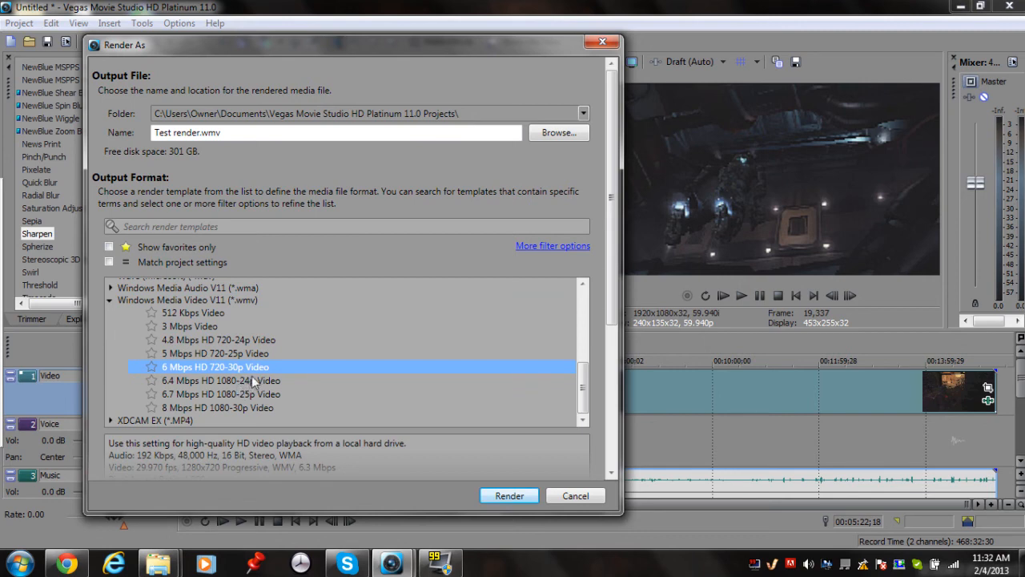
Customize the chosen render template by setting its video smoothness to 100 (Sharpest)
scroll(599, 354, "down", 3)
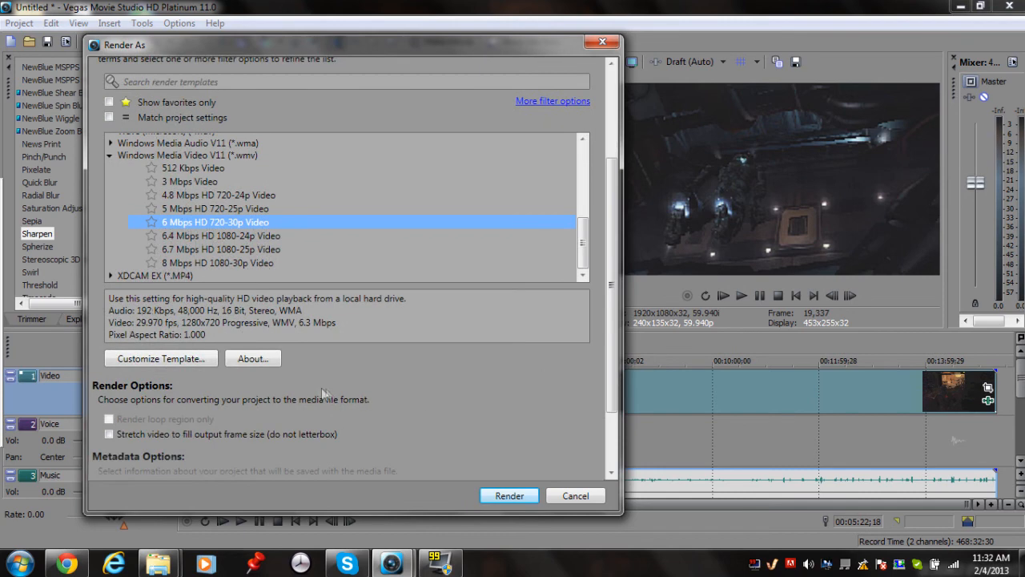
left_click(163, 359)
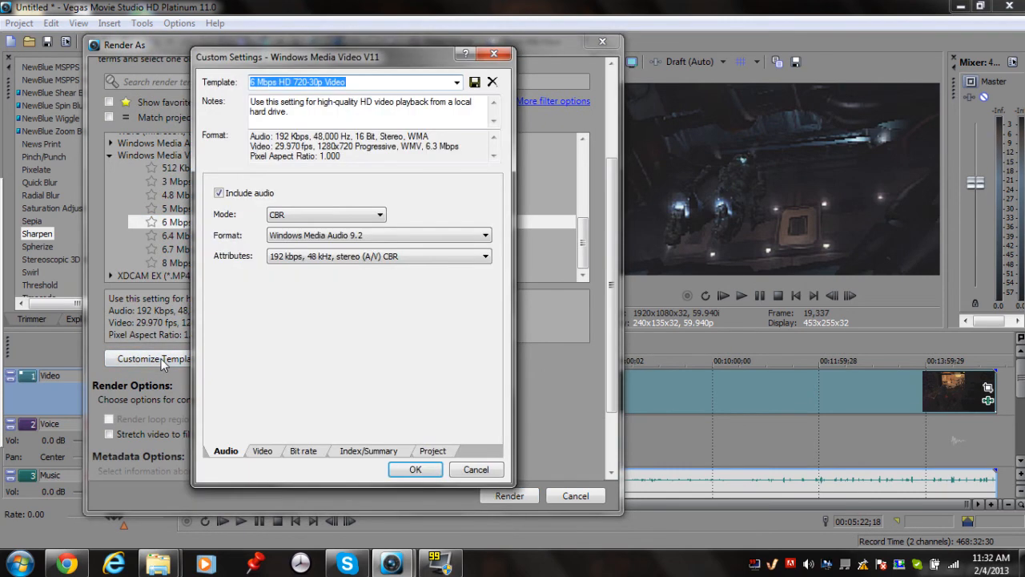
left_click(269, 453)
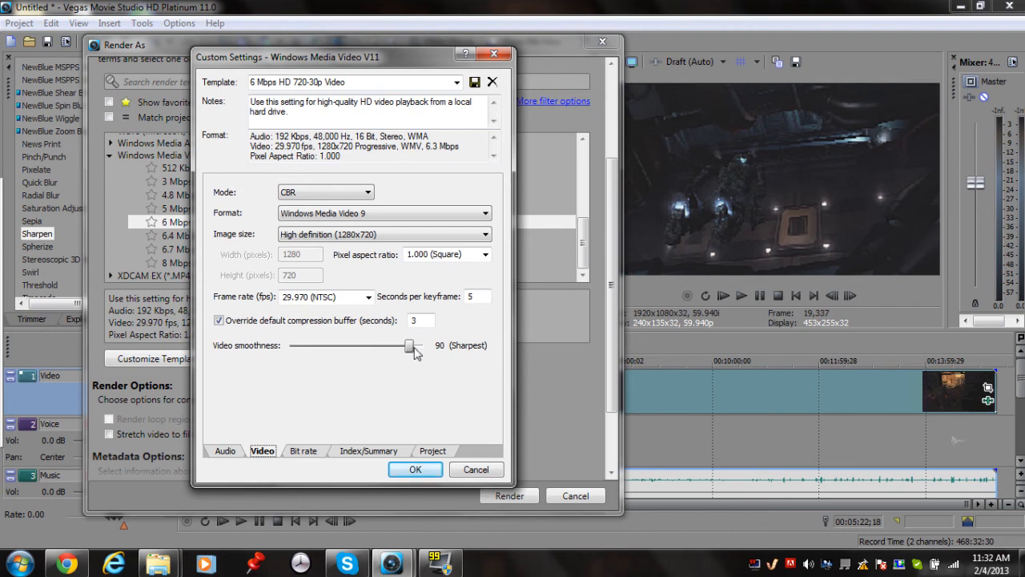
left_click_drag(412, 354, 473, 352)
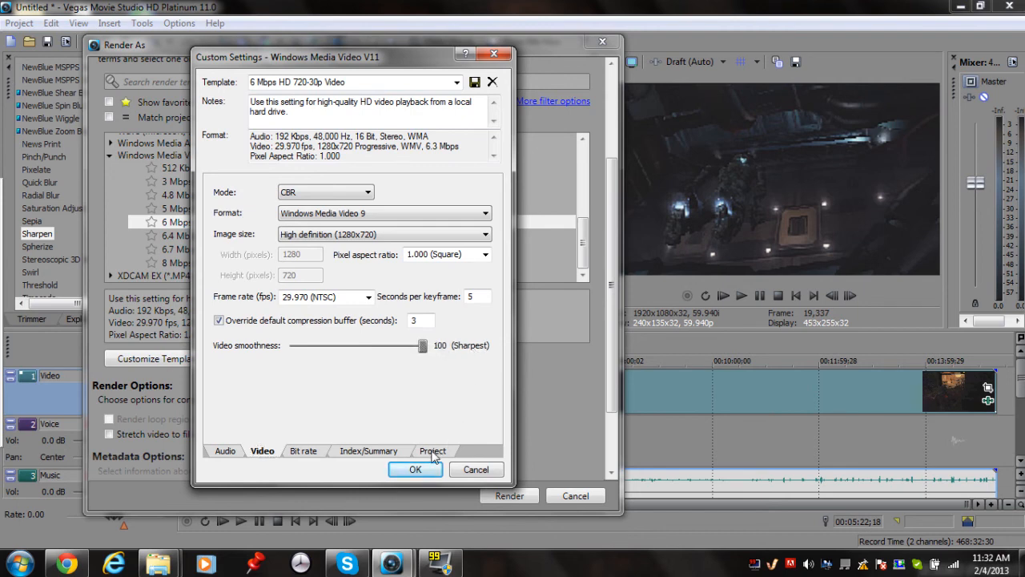
Set the template's video rendering quality to Best and confirm the custom settings
left_click(312, 453)
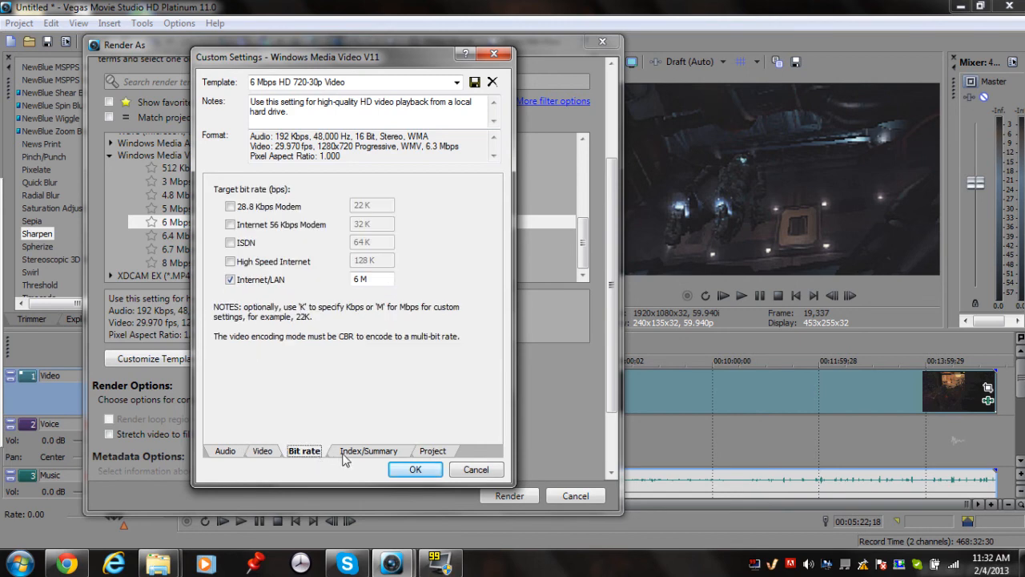
left_click(346, 454)
left_click(443, 452)
left_click(490, 193)
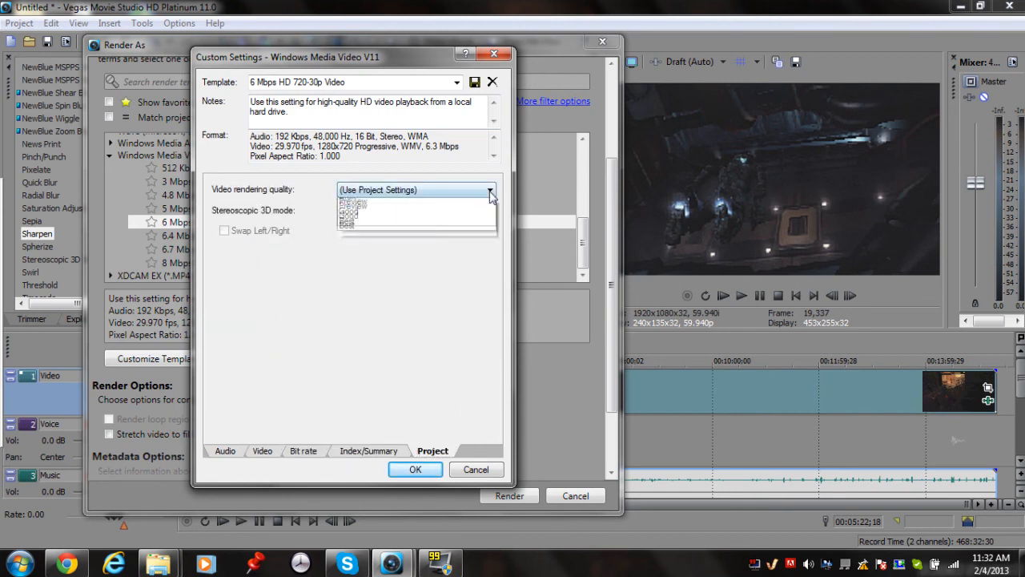
left_click(449, 239)
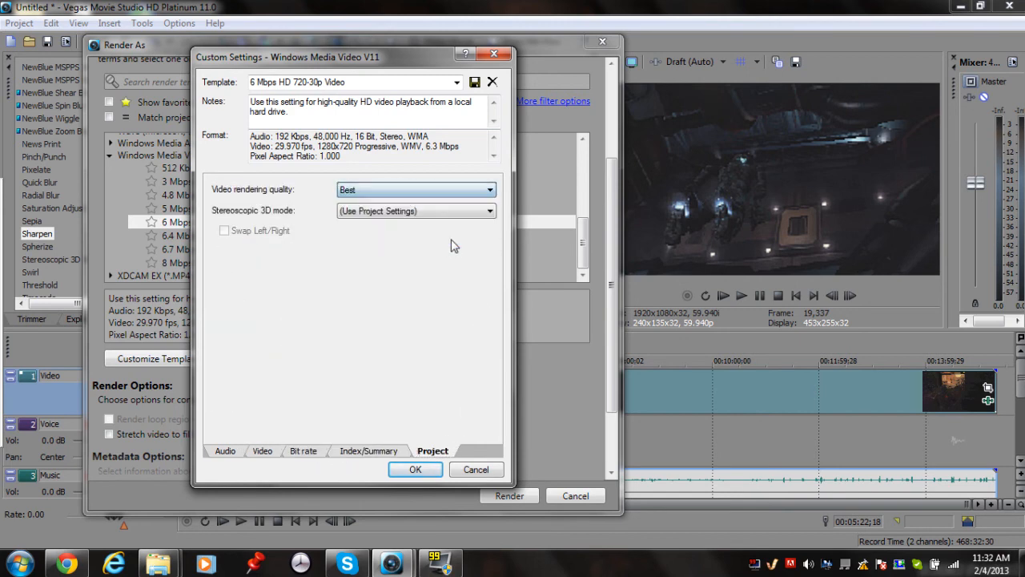
left_click(415, 470)
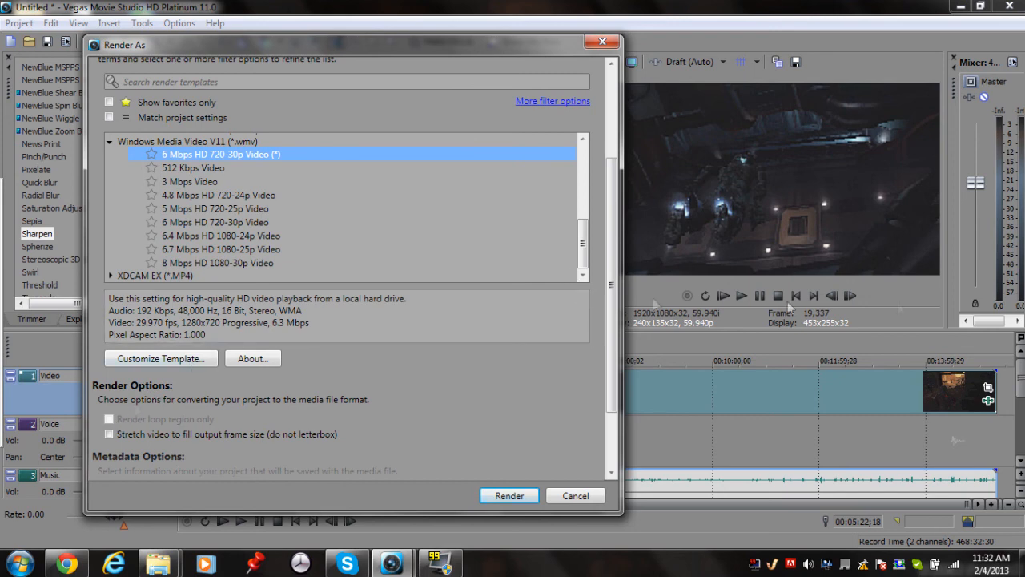
Start rendering Test render.wmv, cancel the render and minimize the editor to the desktop
left_click(502, 496)
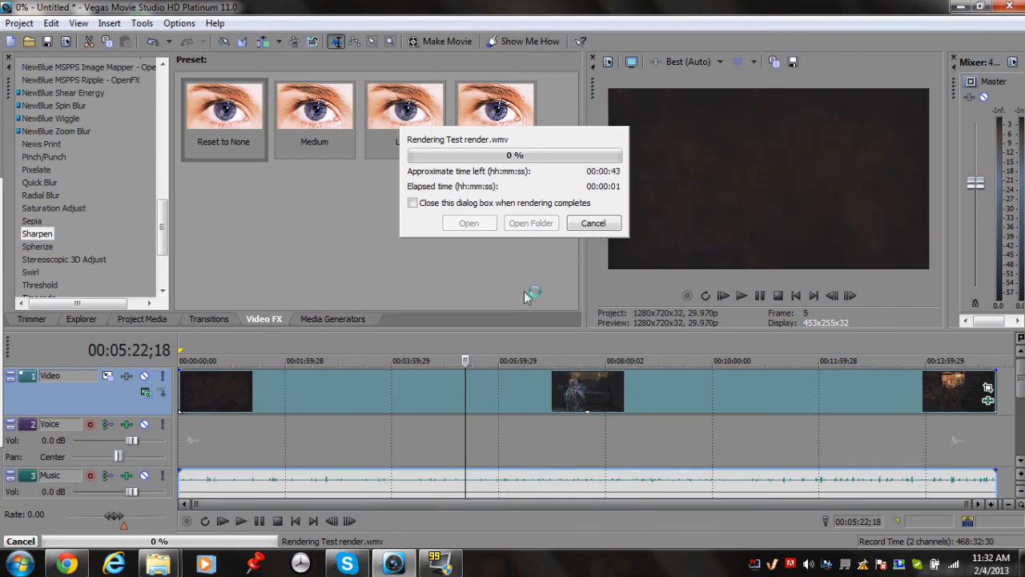
left_click(597, 226)
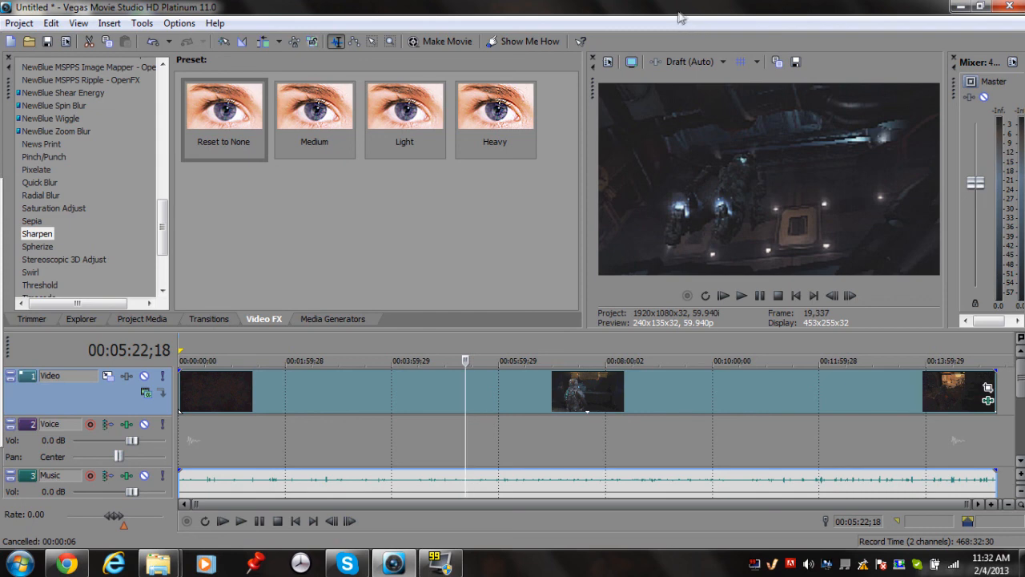
left_click(960, 8)
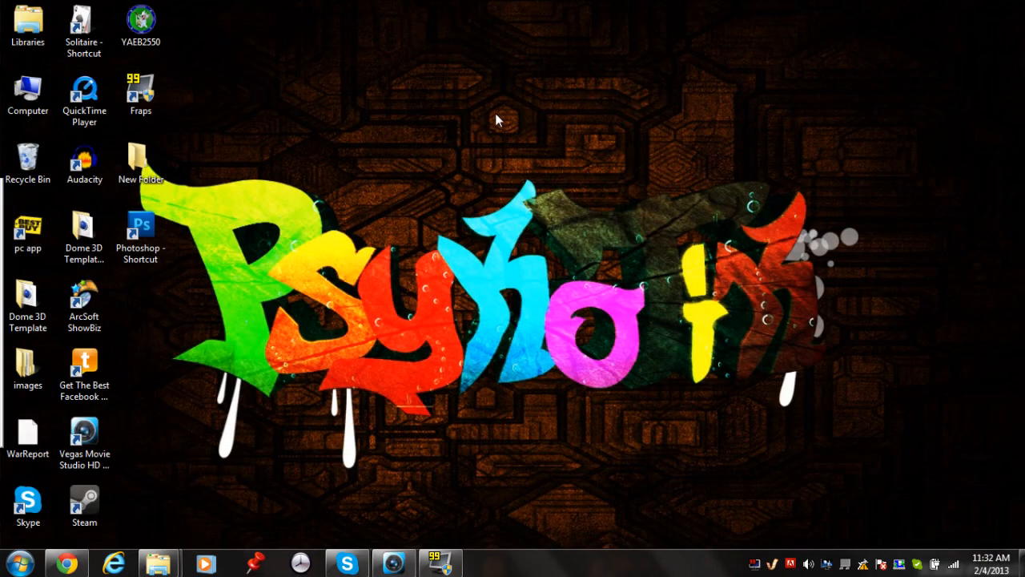